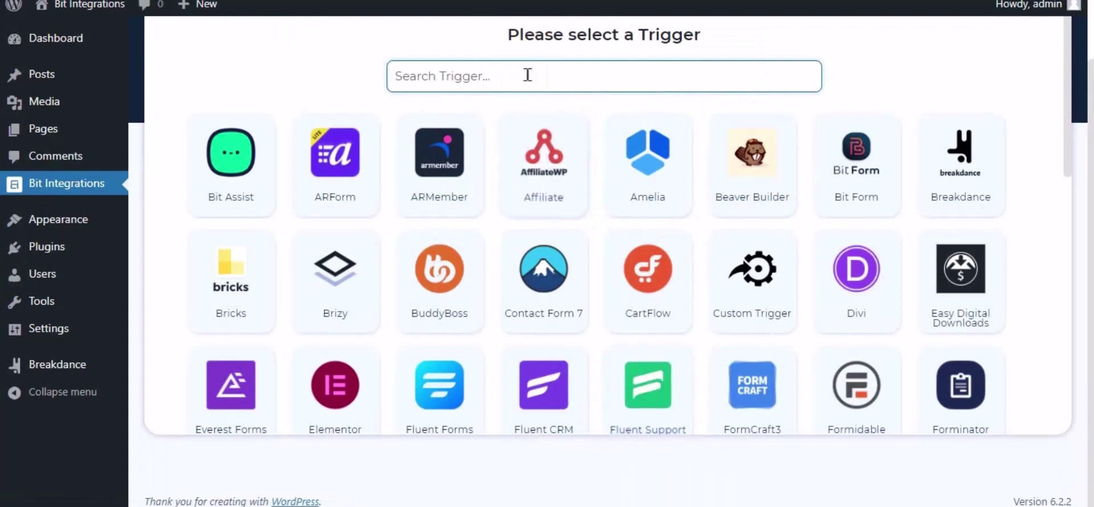
Step: Filter the trigger list by 'break' and pick Breakdance as the trigger
type("break")
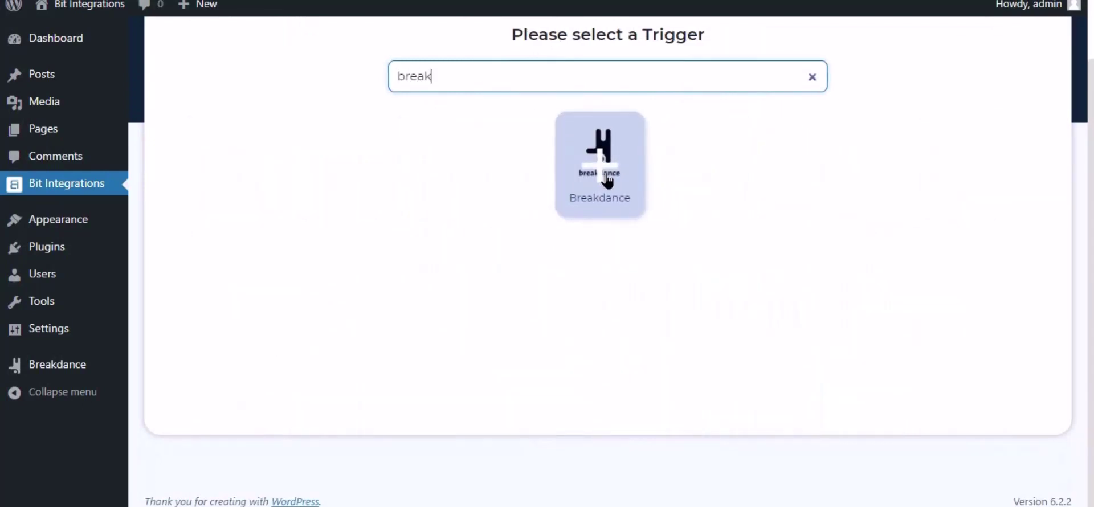
left_click(608, 180)
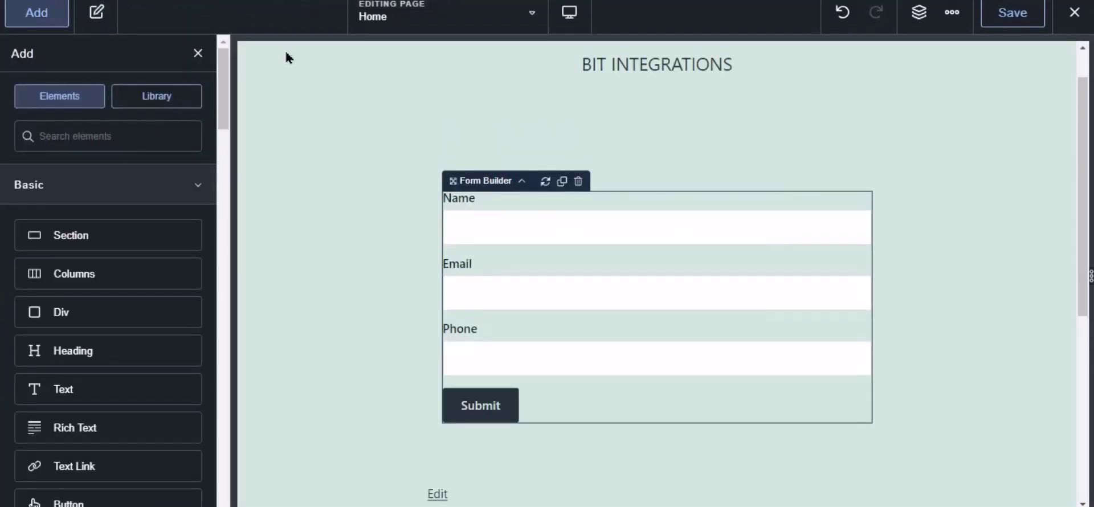
Step: Add Bit Integrations Pro to the Form Builder's Actions After Submission and save the Home page
left_click(527, 235)
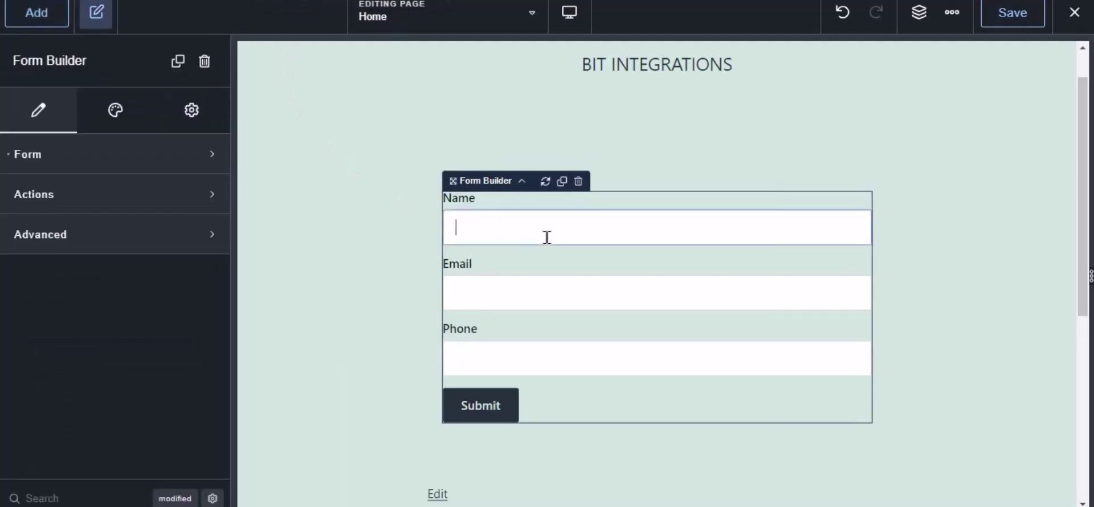
left_click(27, 197)
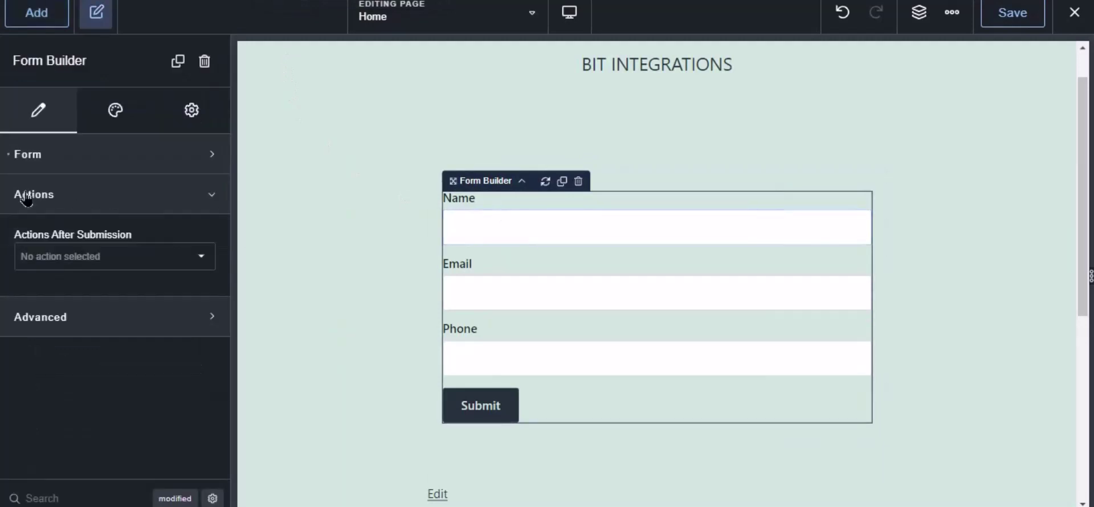
left_click(61, 259)
scroll(89, 410, "down", 5)
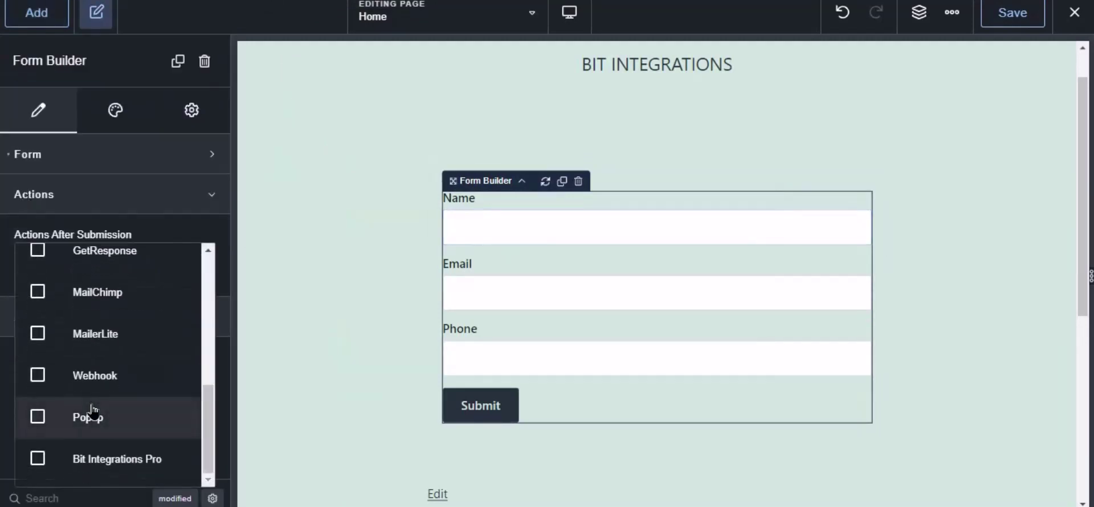
left_click(86, 459)
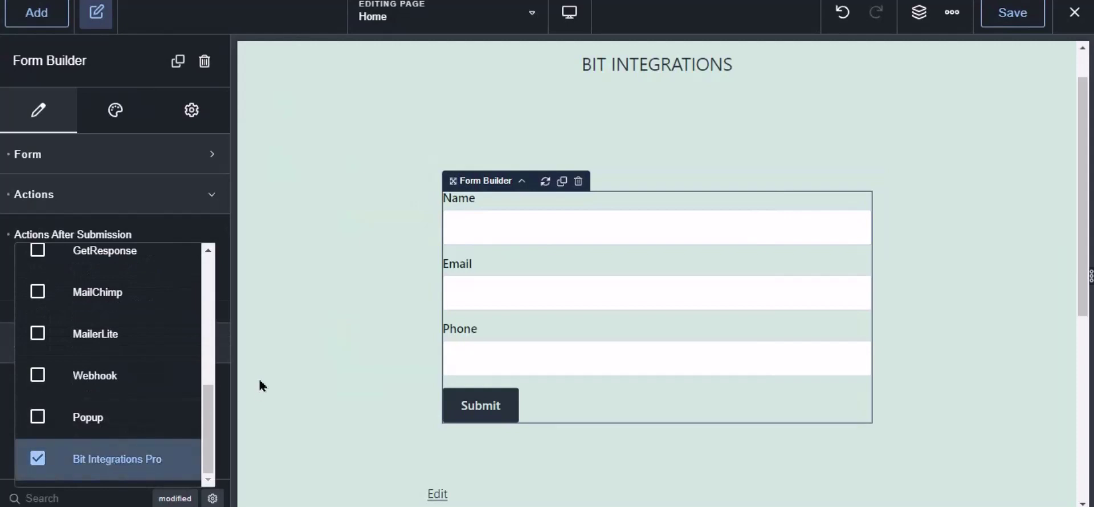
left_click(1012, 12)
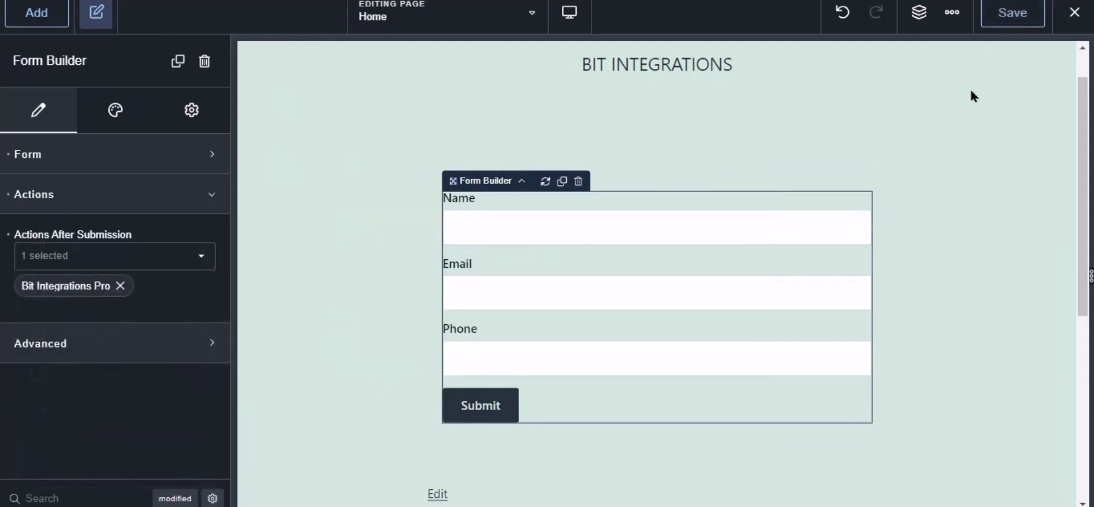
Step: Choose Contact Form as the Breakdance trigger form and continue
key("ctrl+Tab")
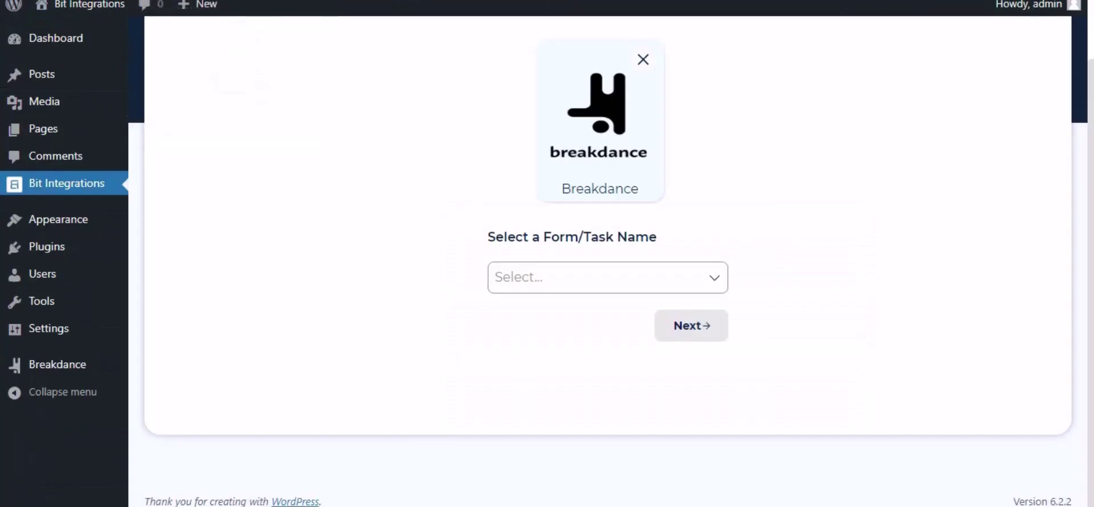
left_click(548, 265)
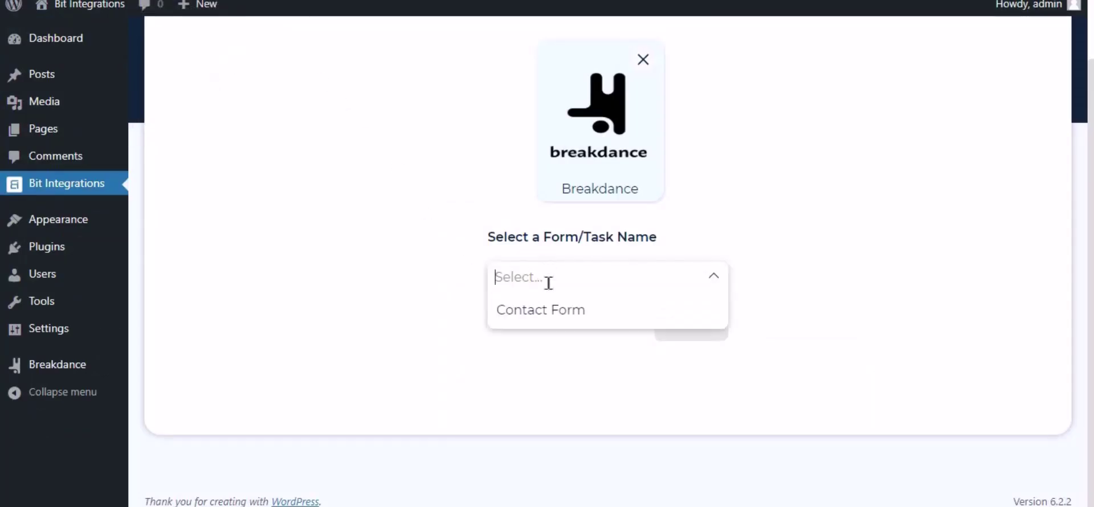
left_click(544, 315)
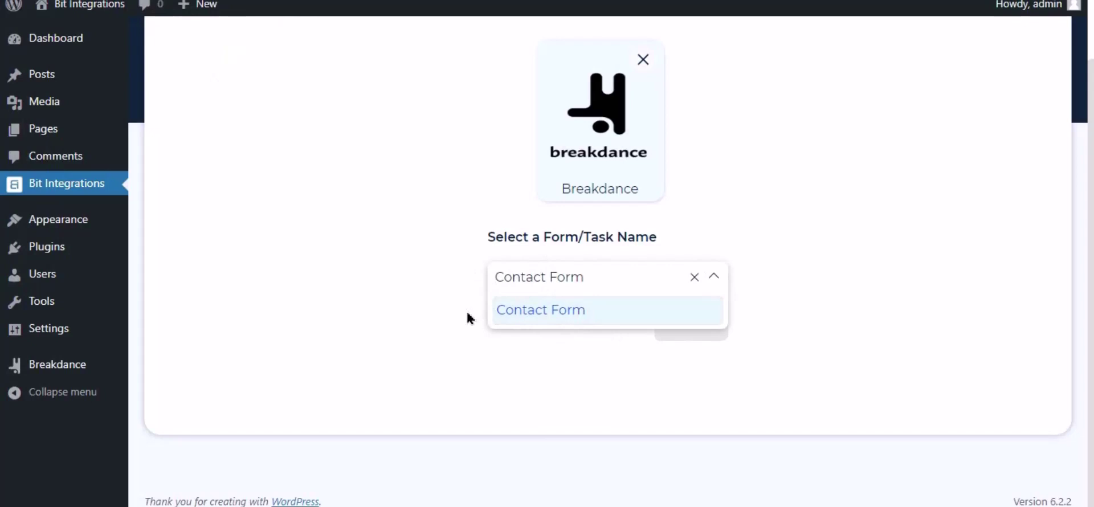
left_click(615, 342)
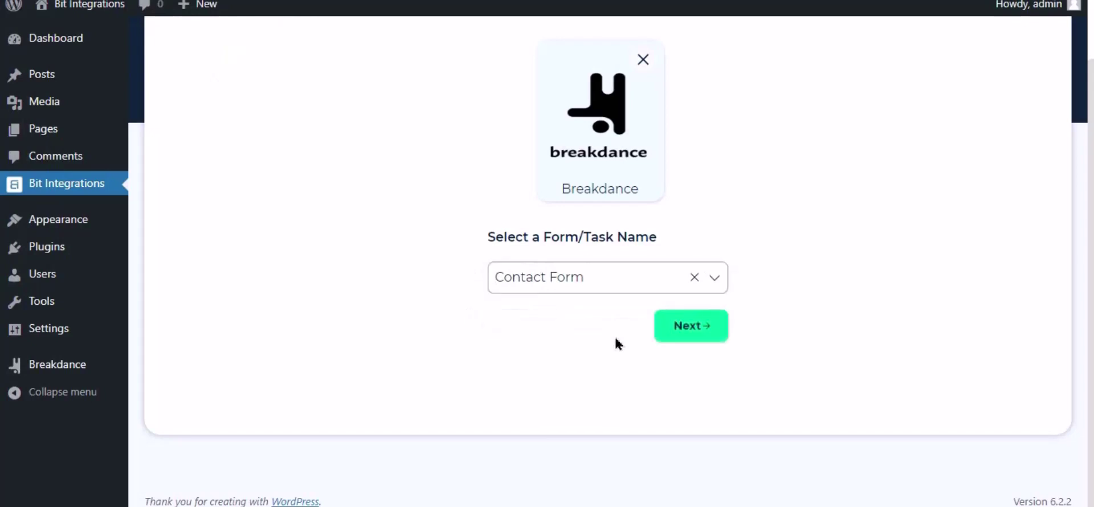
left_click(691, 329)
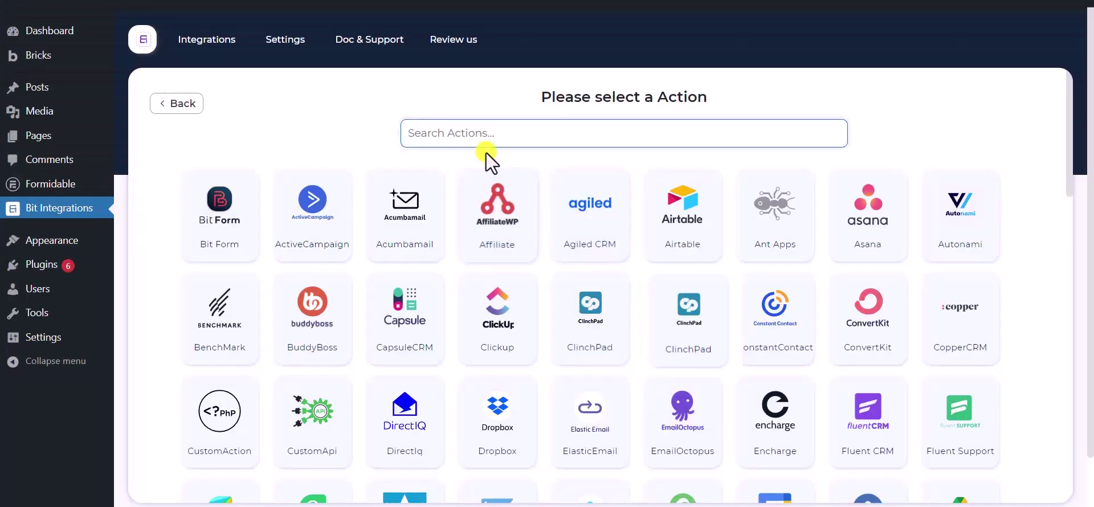
Step: Search the actions for 'sel' and select Selzy
left_click(492, 129)
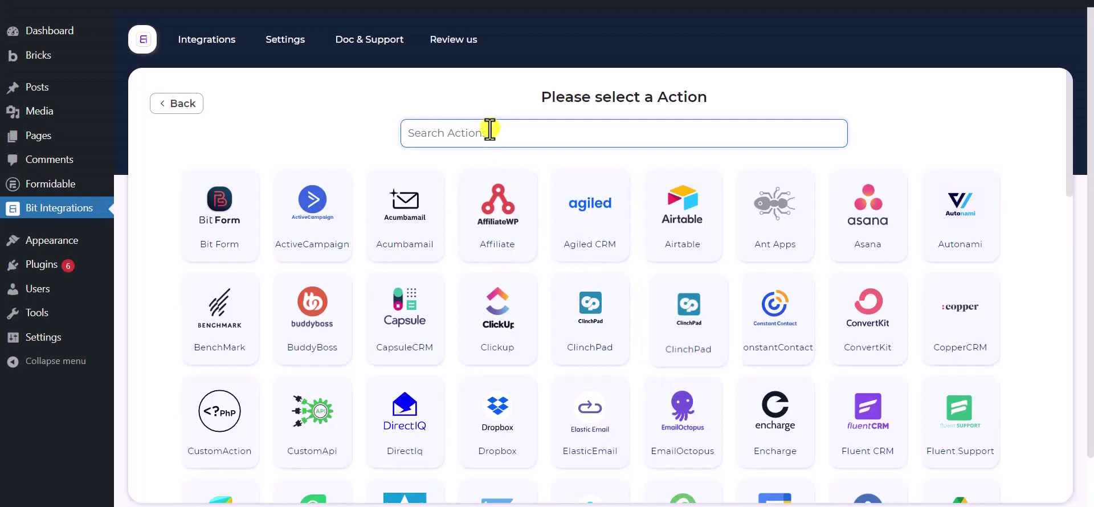
type("selzy")
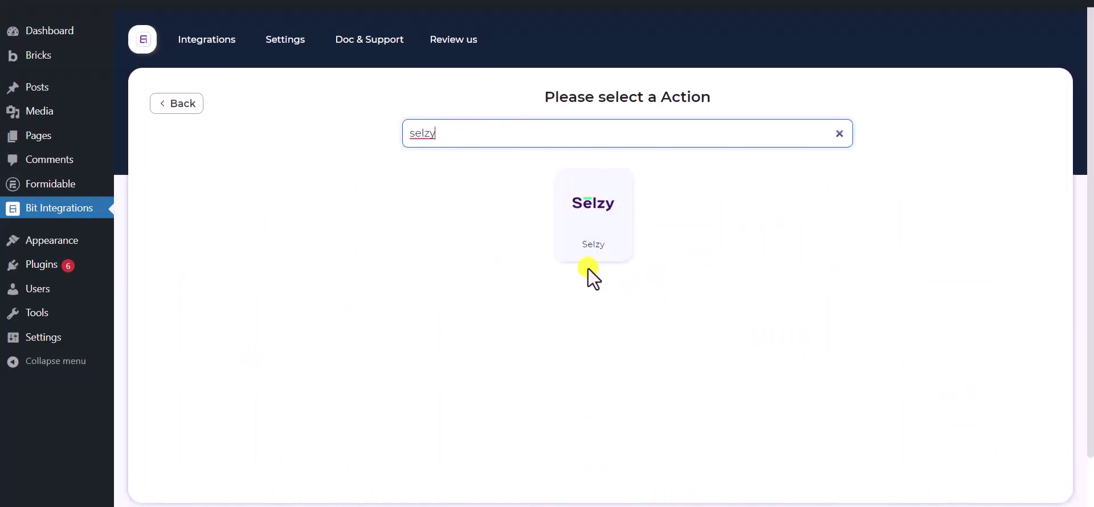
left_click(593, 251)
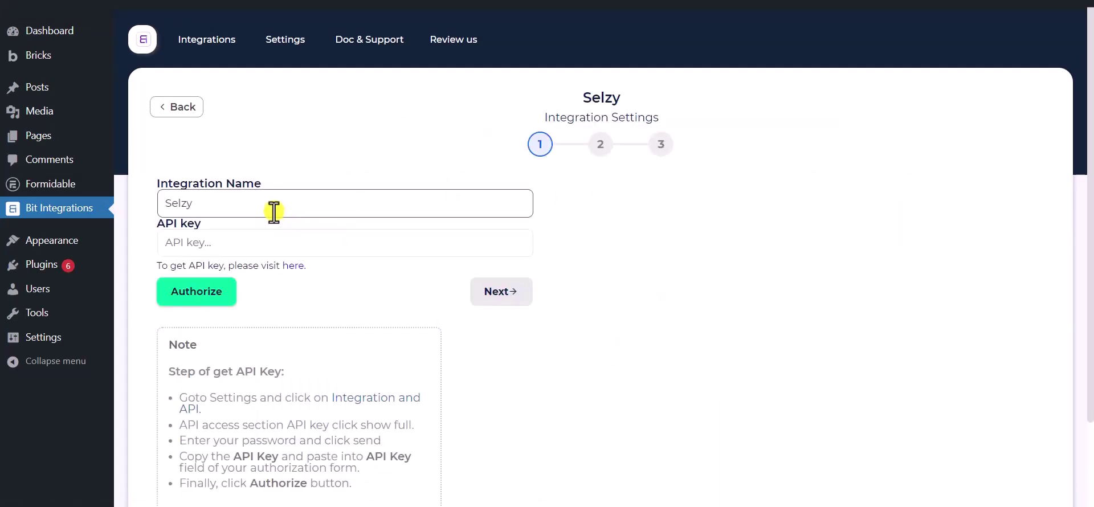
left_click_drag(237, 203, 121, 202)
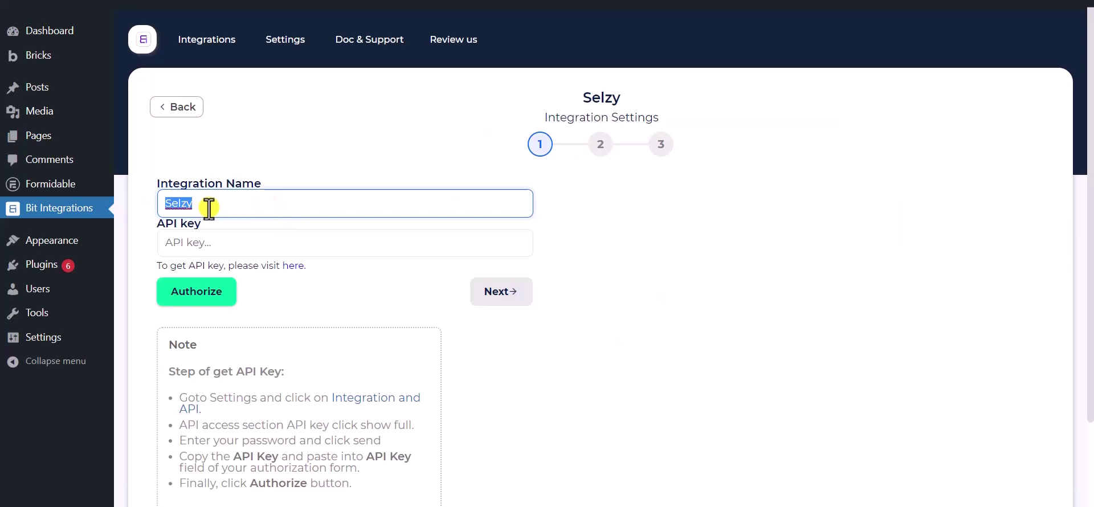
scroll(209, 209, "down", 1)
left_click(246, 131)
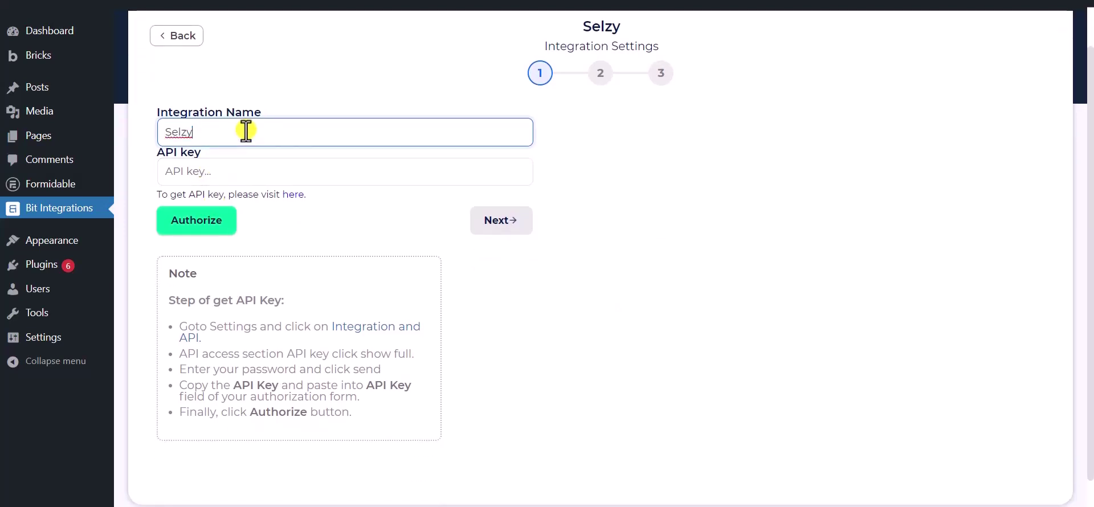
left_click(298, 231)
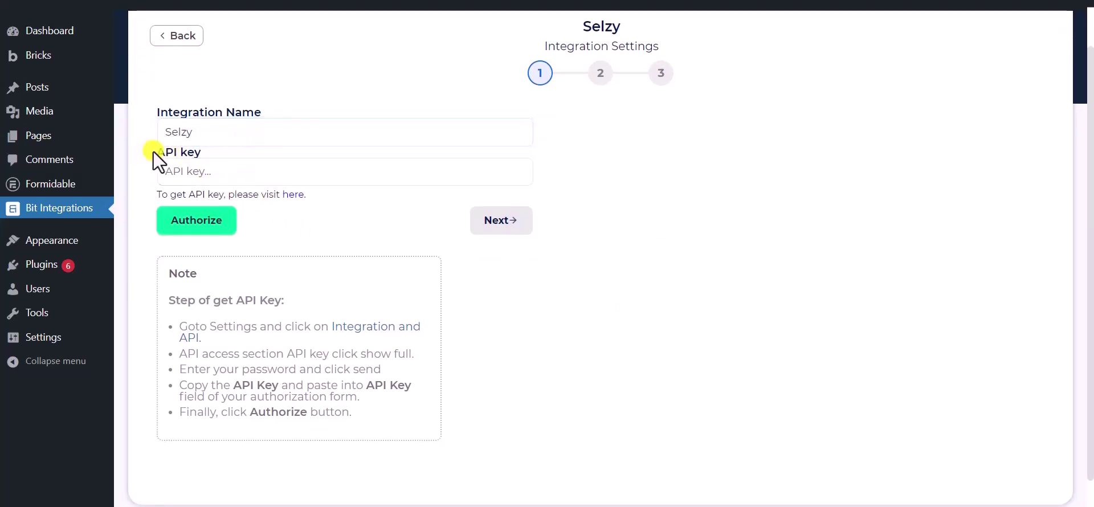
left_click_drag(153, 152, 197, 152)
left_click(303, 229)
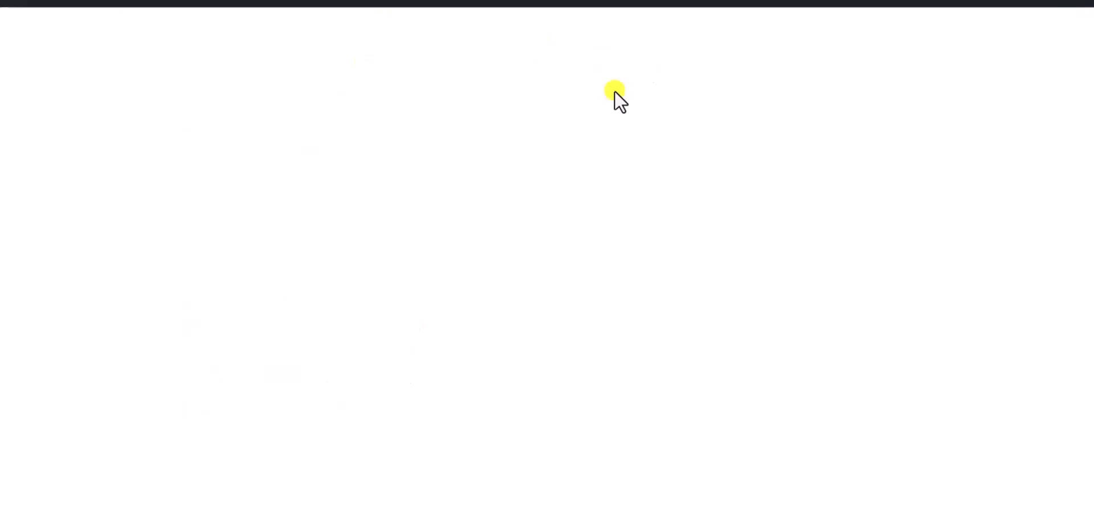
Step: Confirm the account password to reveal Selzy's full API key, then select the key
left_click_drag(674, 180, 735, 195)
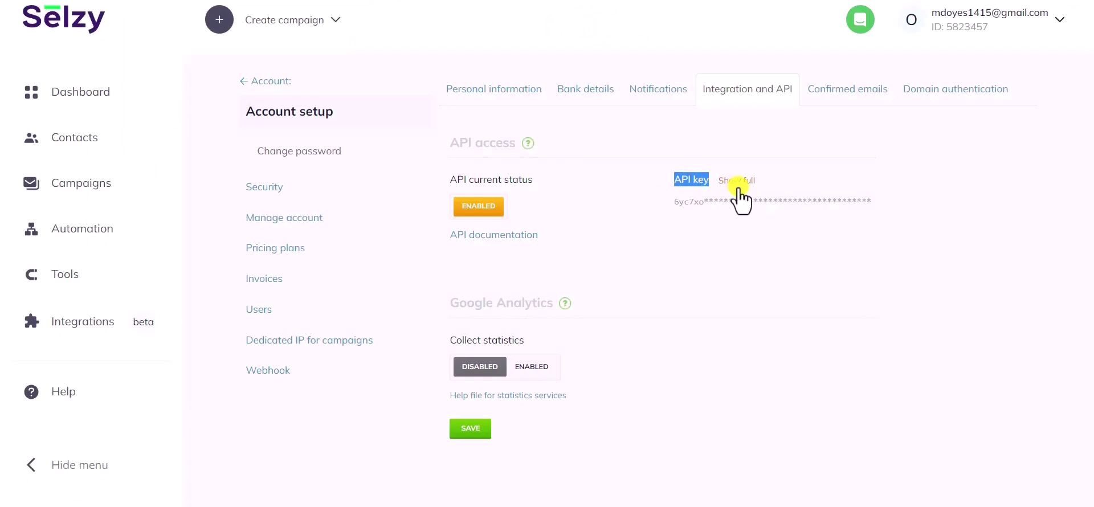
left_click(741, 182)
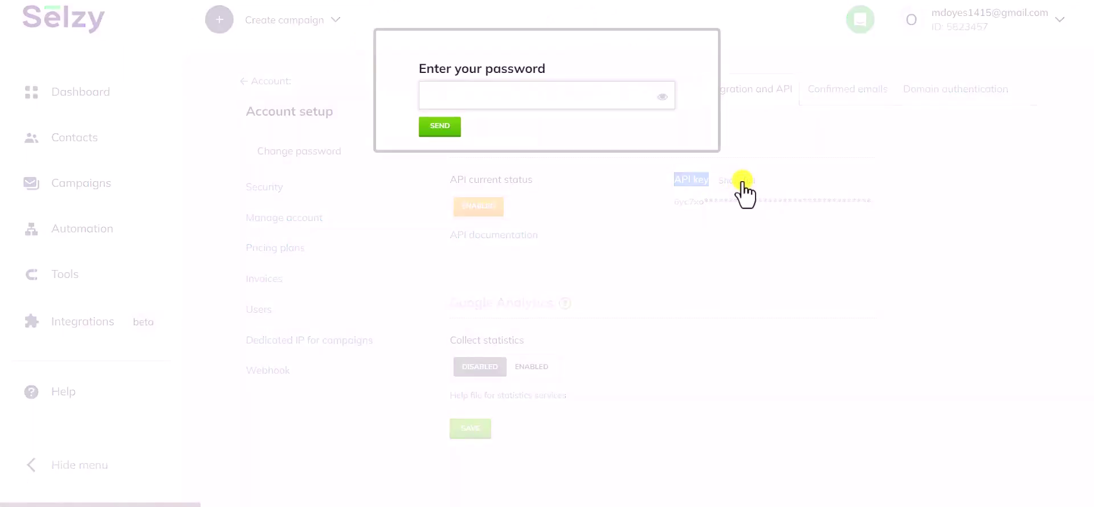
left_click(514, 93)
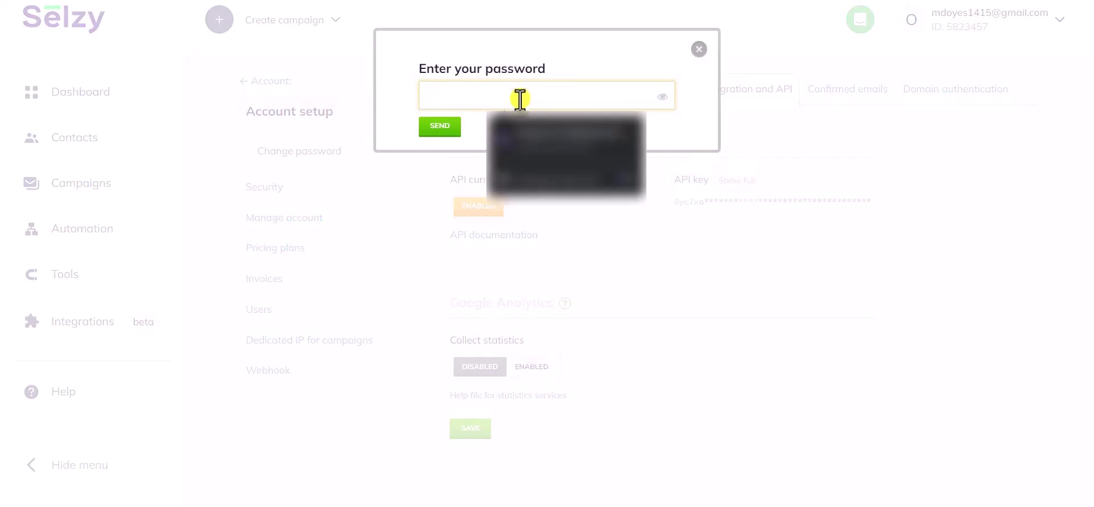
left_click(542, 150)
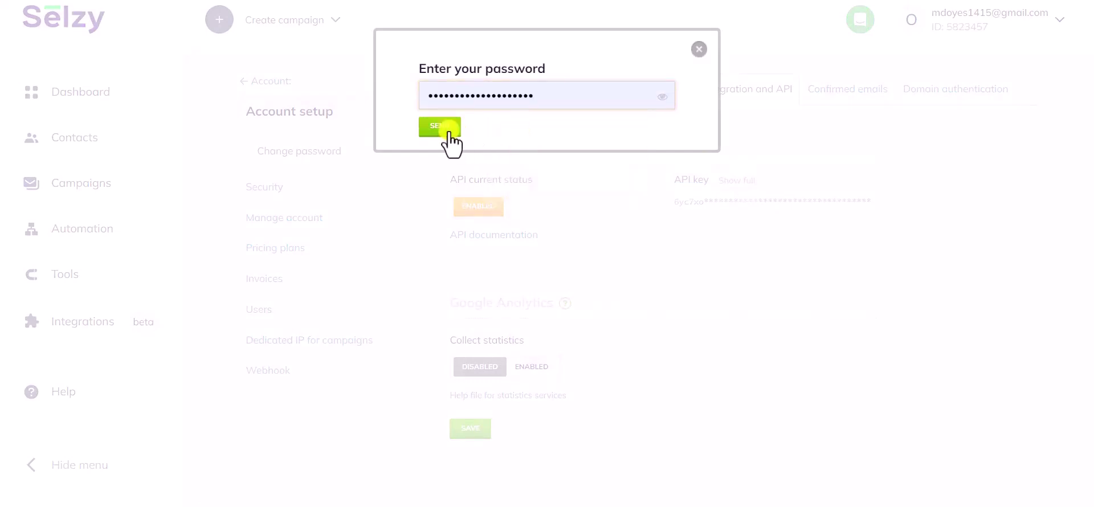
left_click(443, 130)
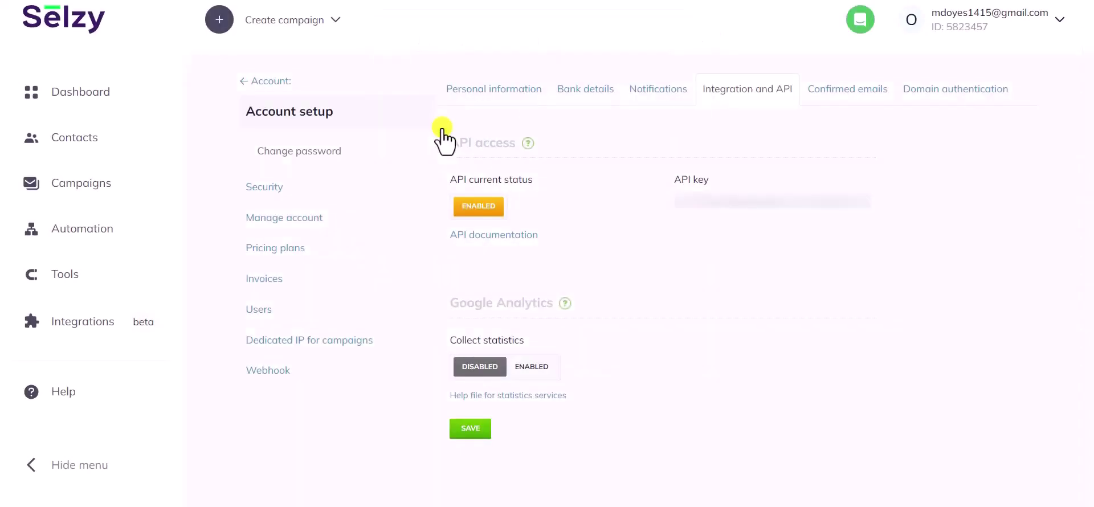
double_click(756, 200)
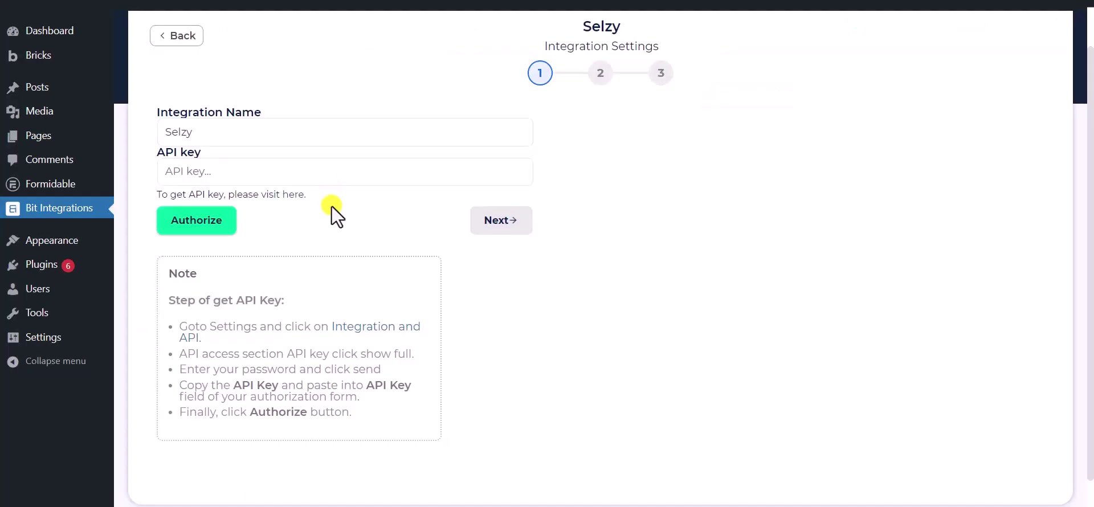
Step: Paste the Selzy API key, authorize the connection, and proceed to step 2
left_click(315, 174)
key("ctrl+v")
left_click(279, 237)
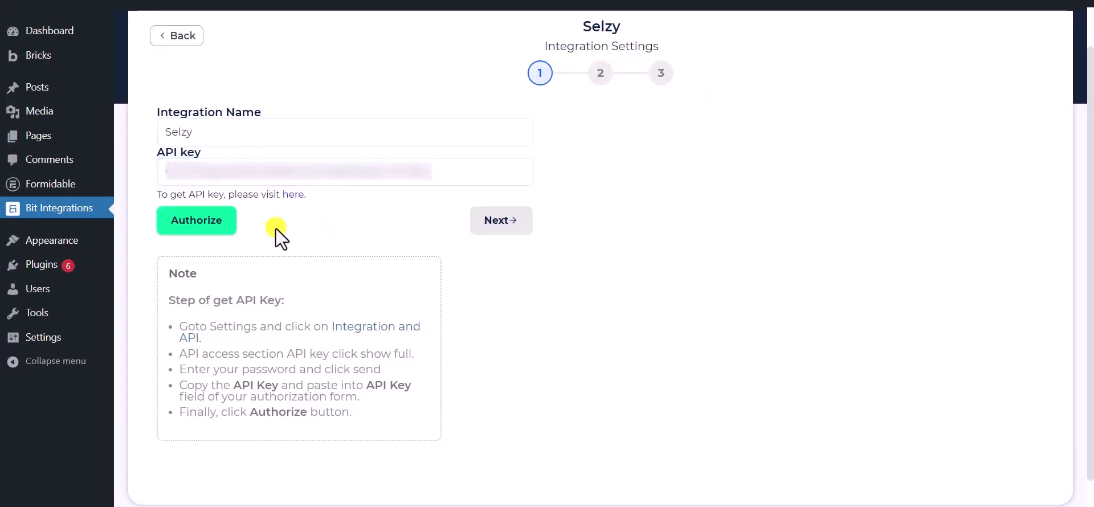
left_click(190, 227)
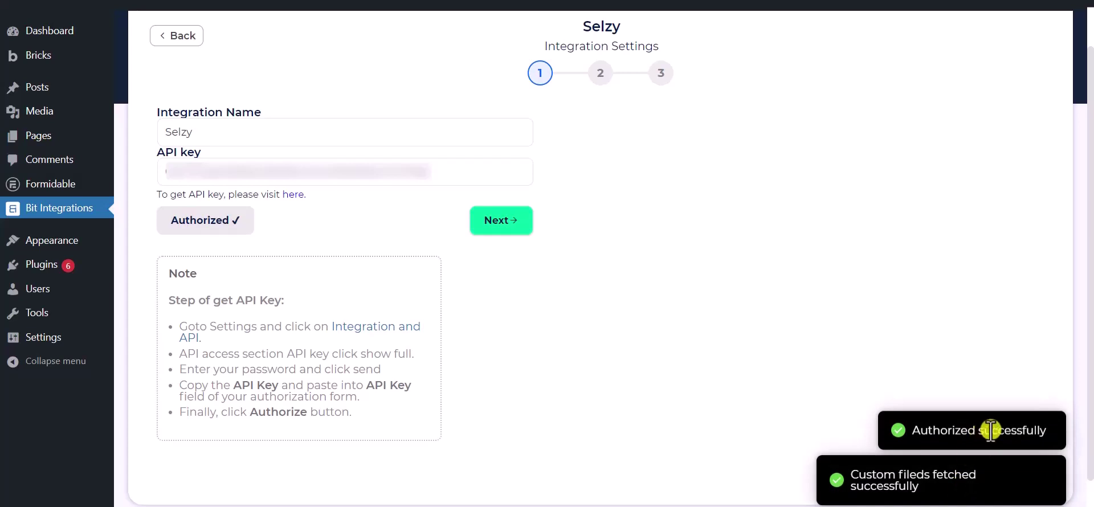
left_click(501, 230)
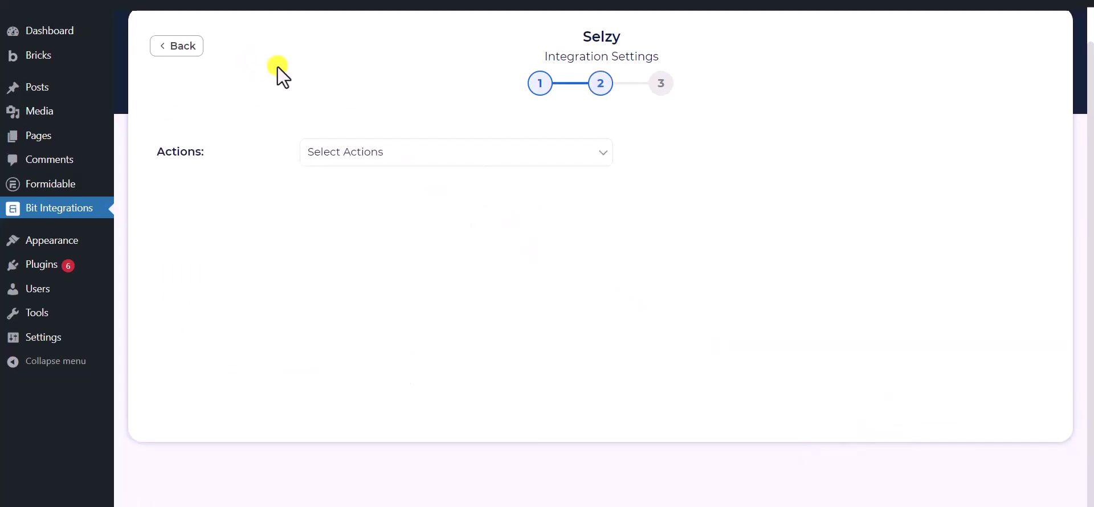
Step: Set the Selzy action to Subscribe using the Bit Integrations list
left_click(399, 153)
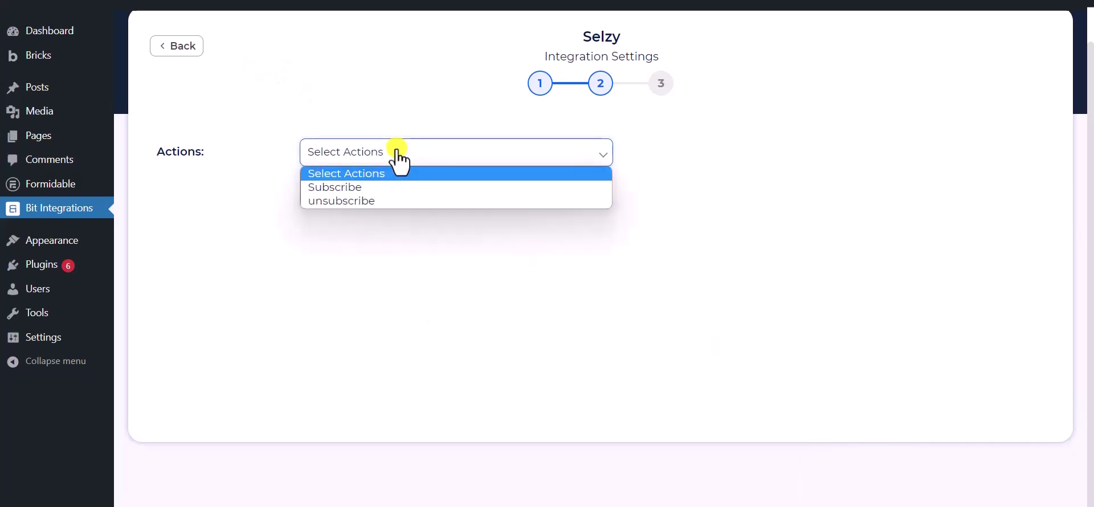
left_click(347, 188)
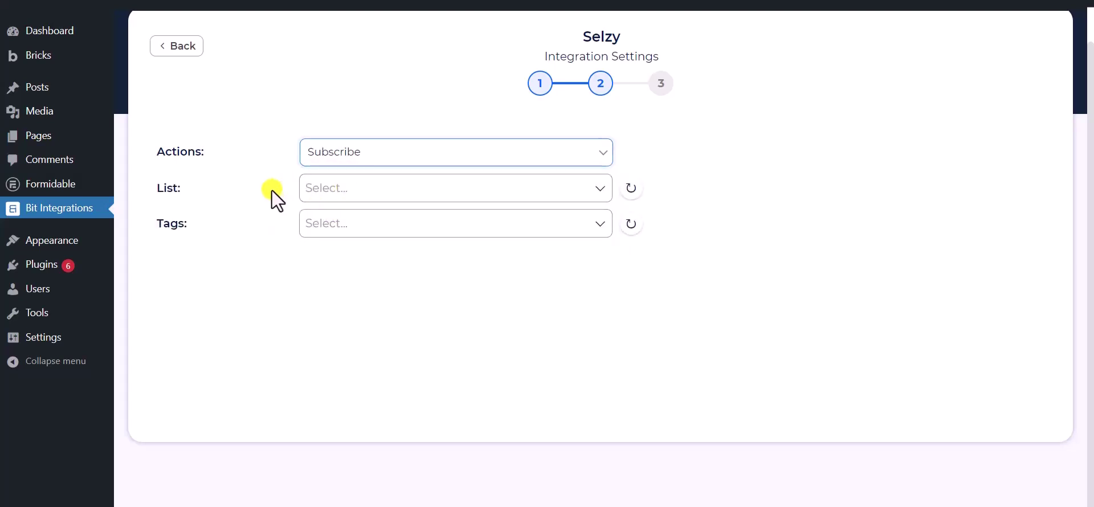
left_click(357, 188)
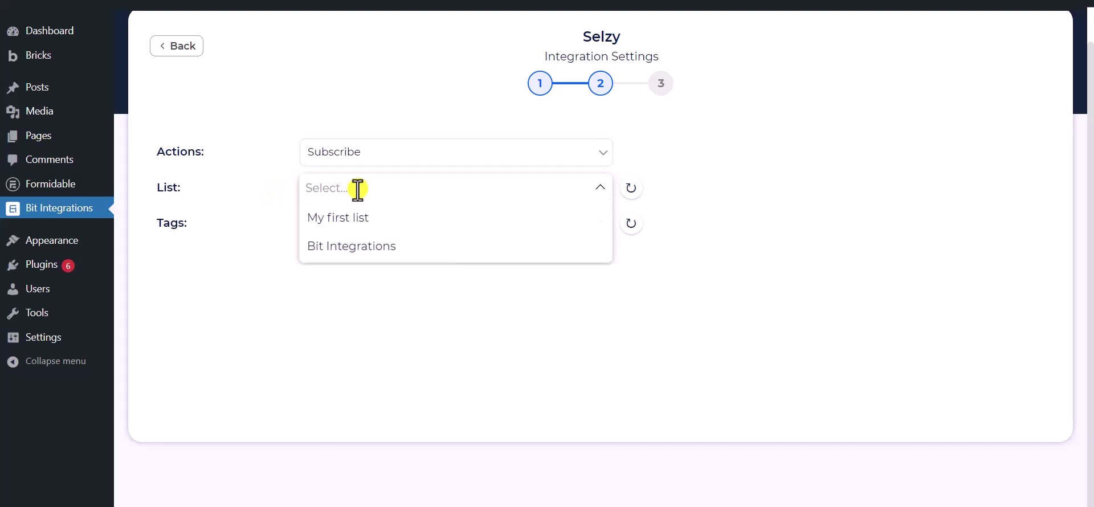
left_click(357, 249)
left_click(225, 237)
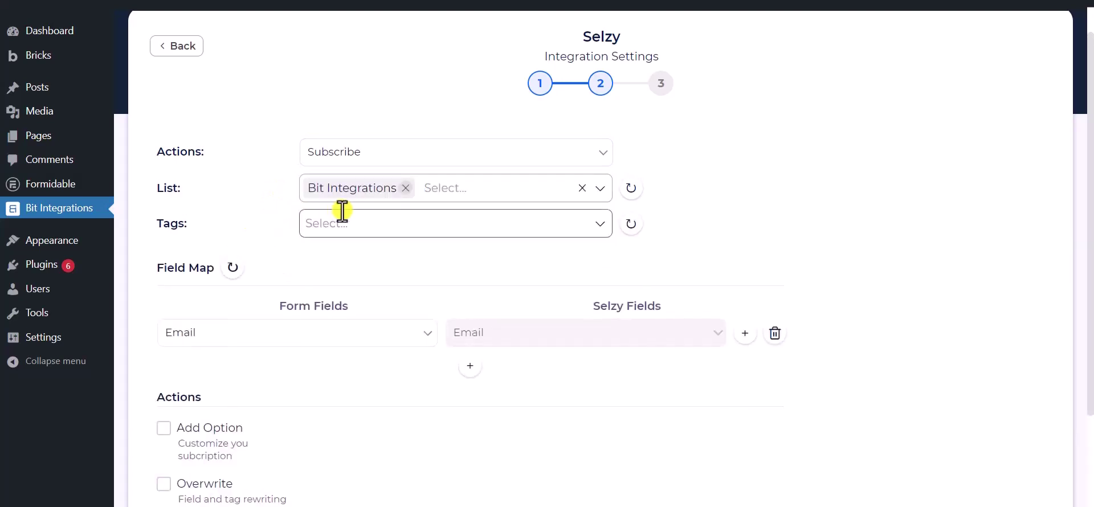
Step: Add Tag - 1, Tag - 2 and Tag - 3 to the subscription
left_click(399, 223)
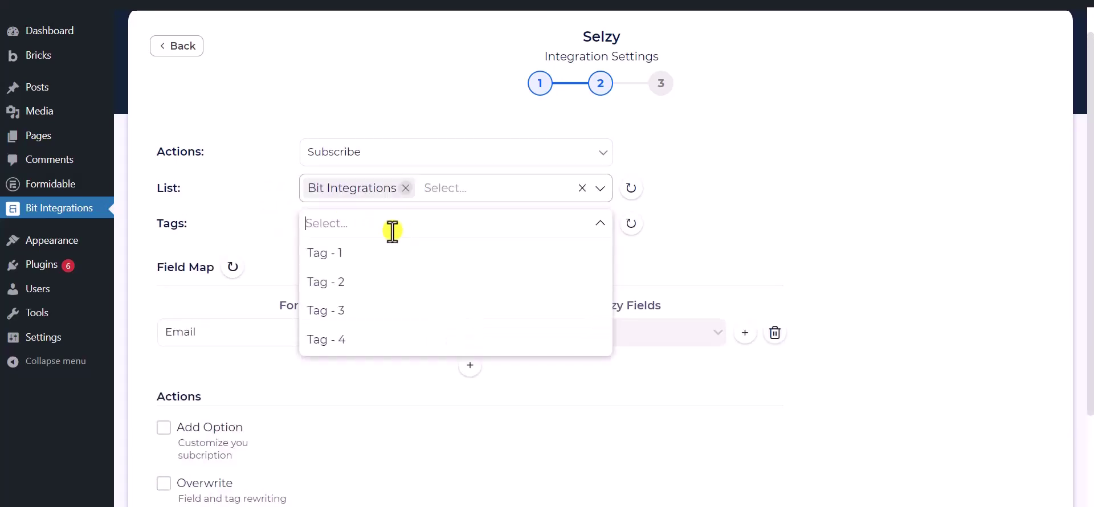
left_click(335, 254)
left_click(340, 283)
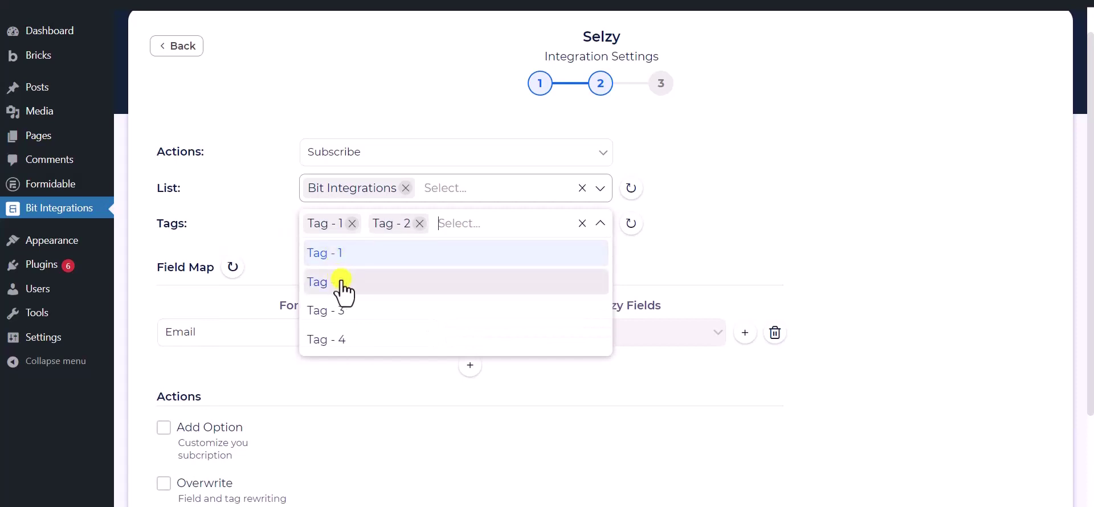
left_click(343, 306)
left_click(251, 215)
scroll(279, 191, "down", 2)
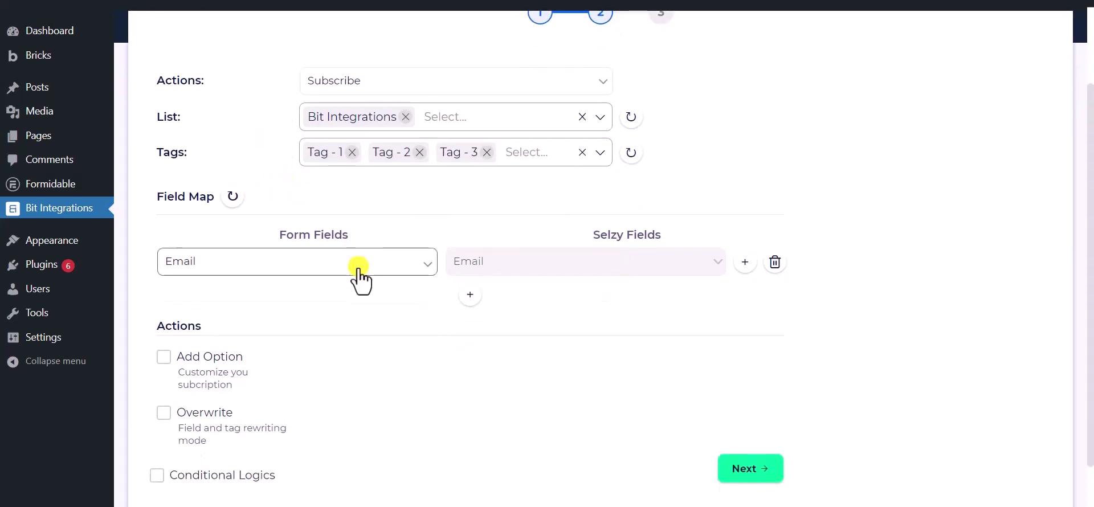
Step: Map form fields Email→Email, Phone→Phone Number and Name→Name in the Selzy field map
left_click(358, 266)
left_click(247, 323)
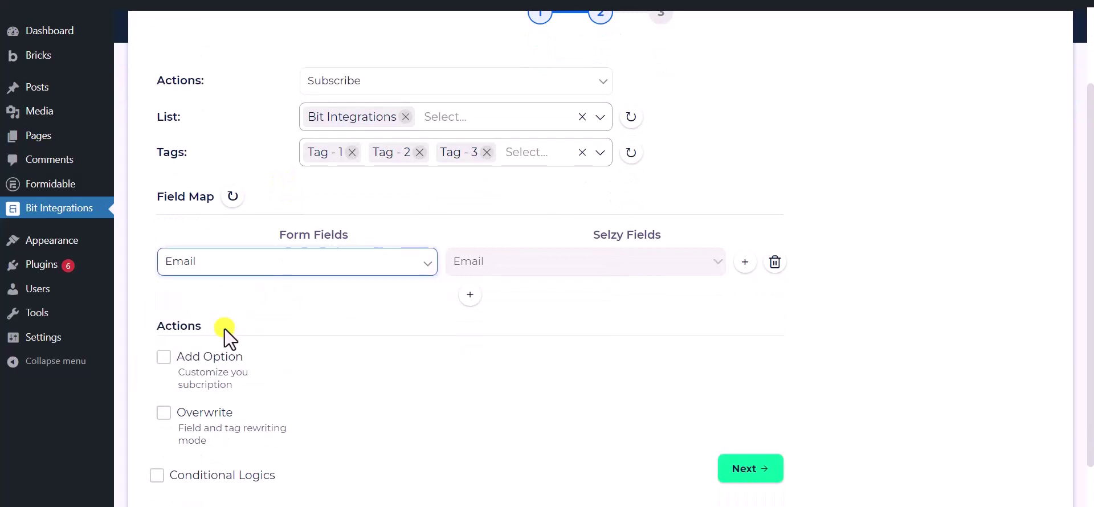
left_click(479, 295)
left_click(496, 299)
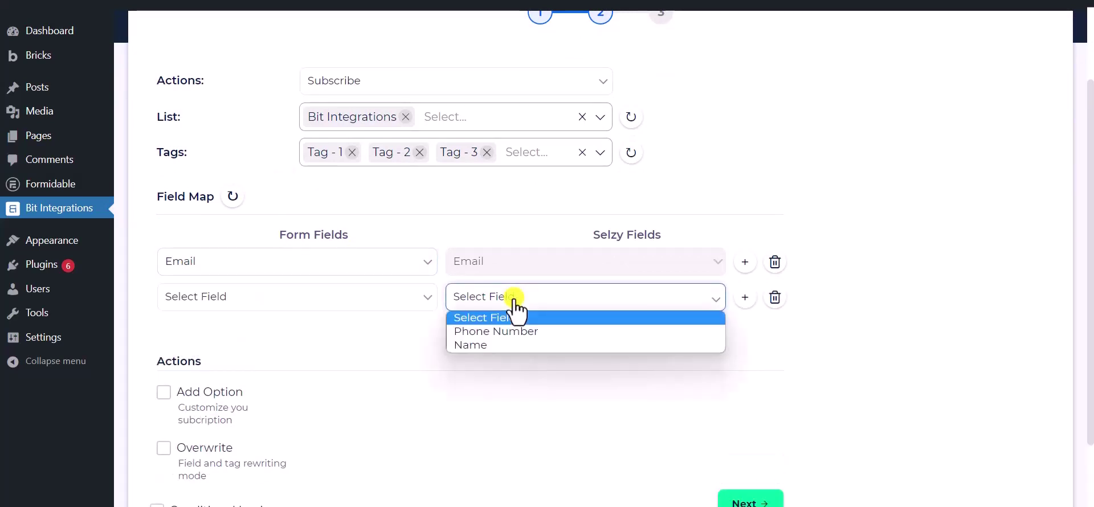
left_click(494, 330)
left_click(330, 302)
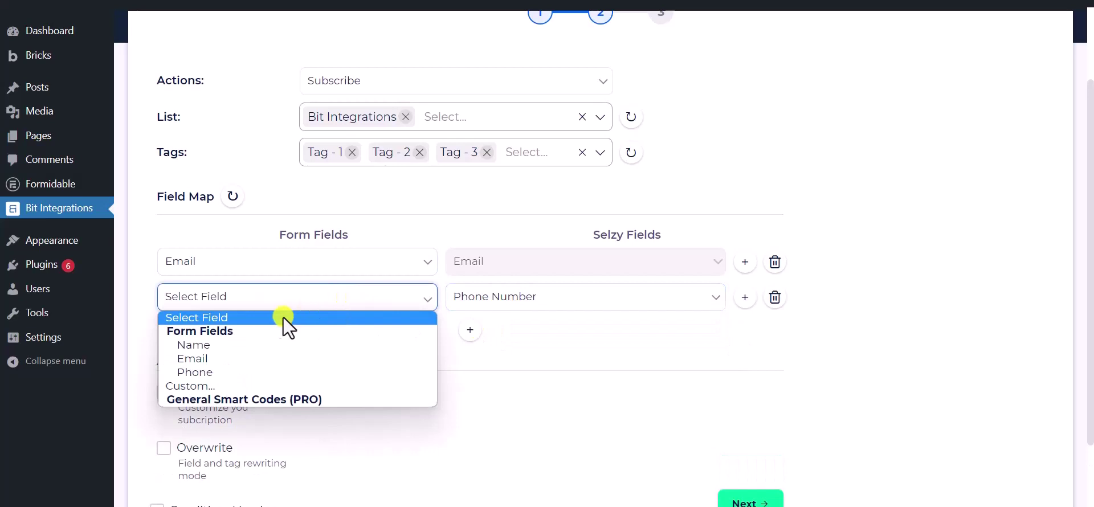
left_click(230, 370)
left_click(507, 336)
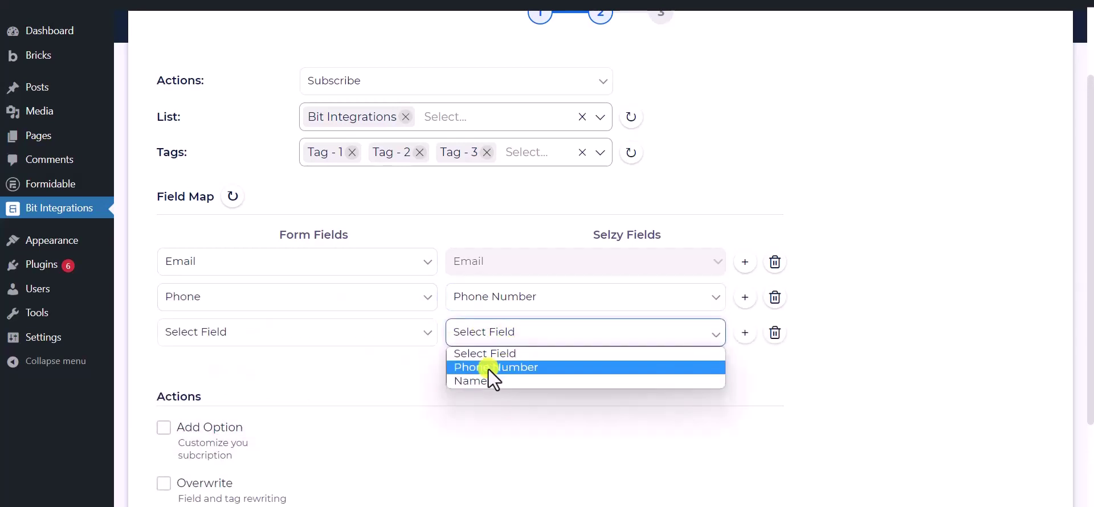
left_click(477, 379)
left_click(371, 336)
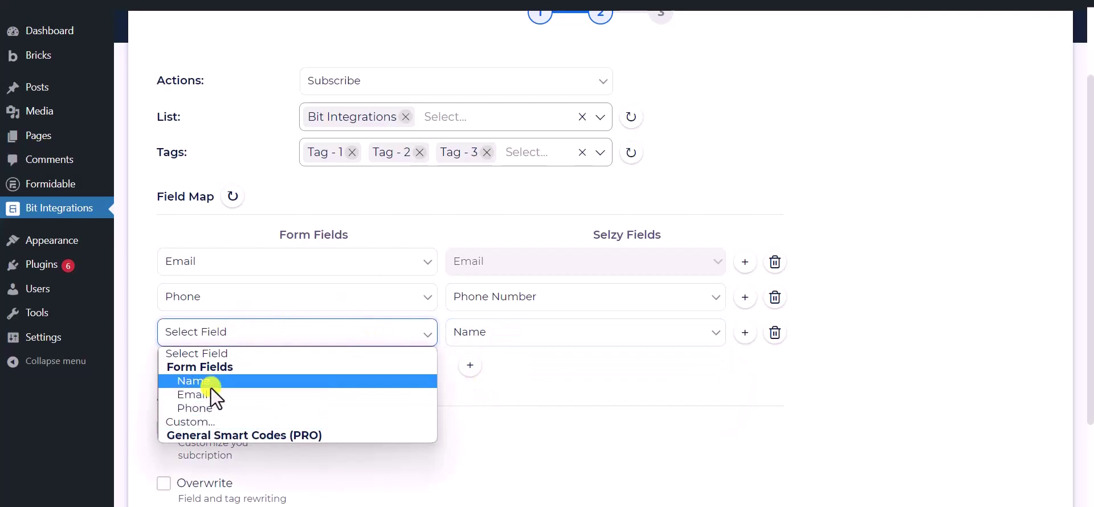
left_click(212, 381)
scroll(296, 371, "down", 3)
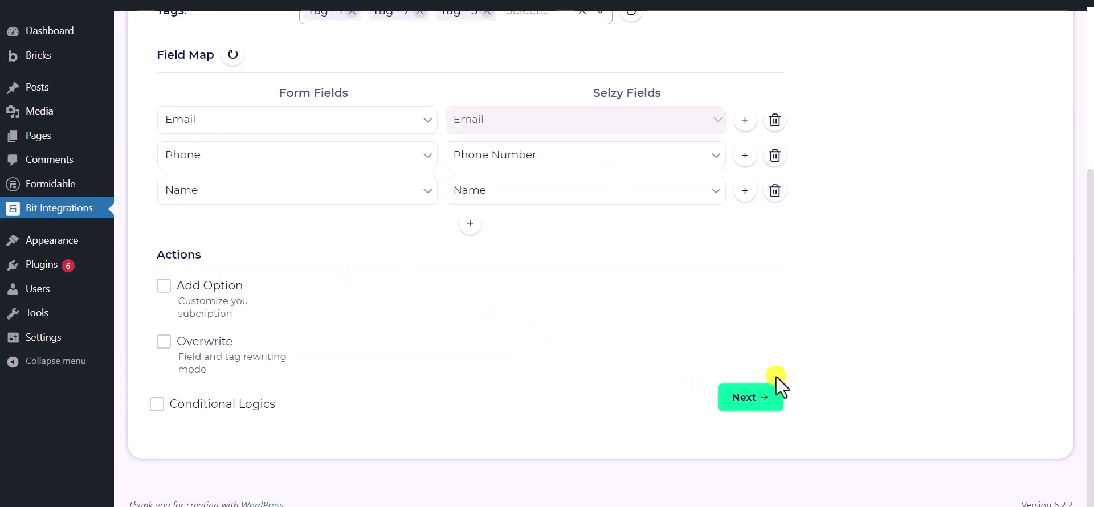
Step: Leave Conditional Logics unchecked and advance to step 3
left_click(156, 405)
scroll(158, 393, "down", 1)
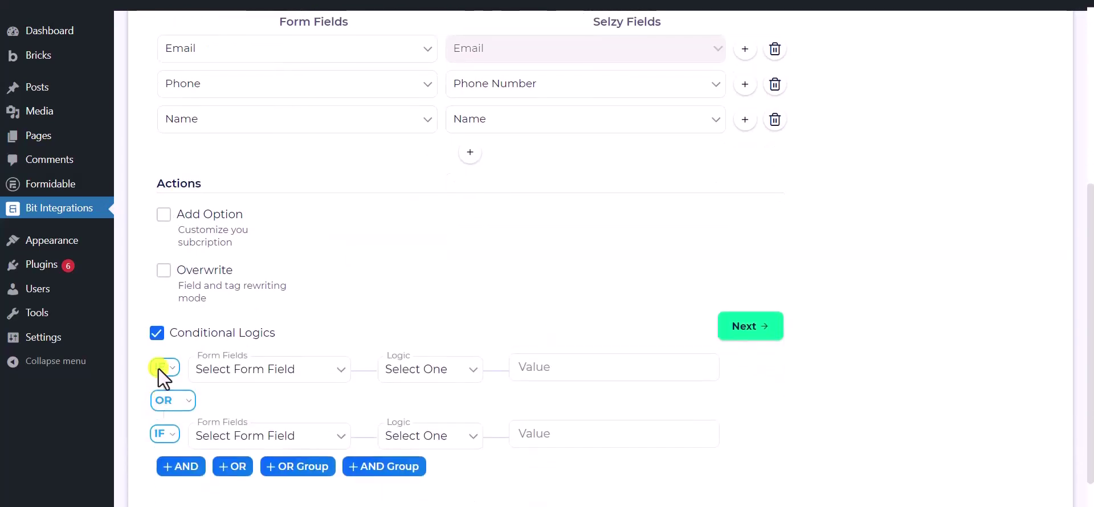
left_click(157, 333)
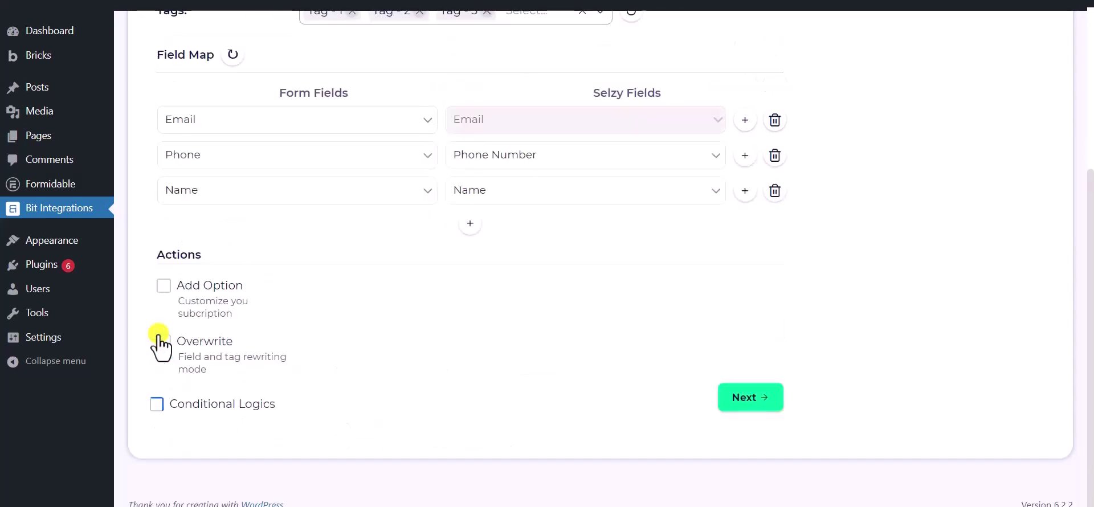
left_click(744, 402)
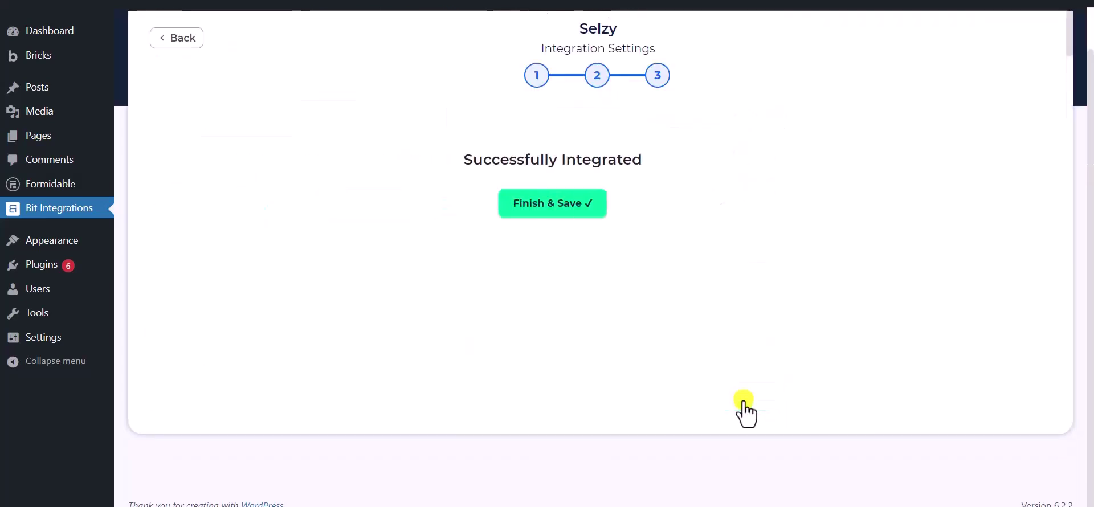
Step: Finish and save the Selzy integration flow
scroll(579, 173, "up", 2)
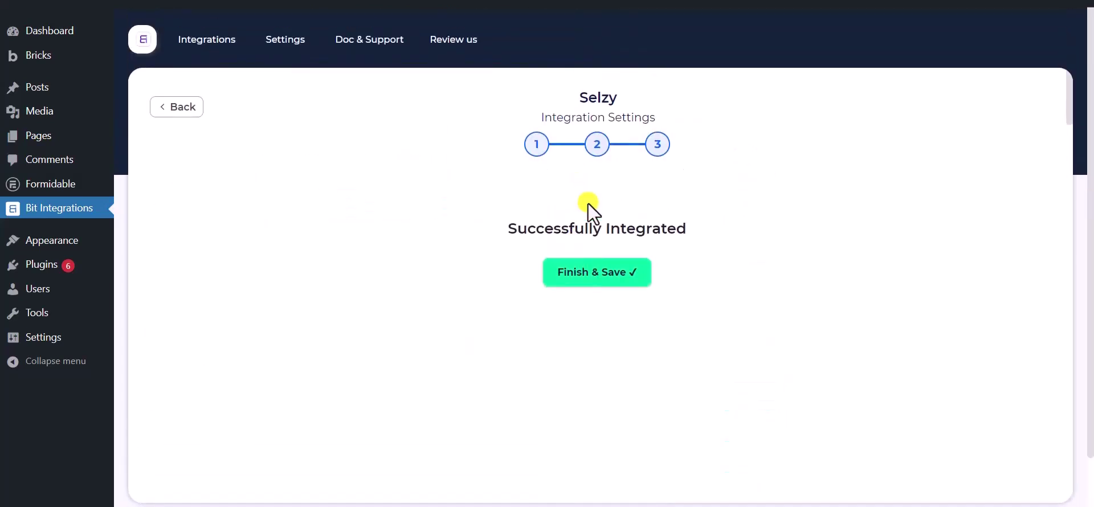
left_click(600, 274)
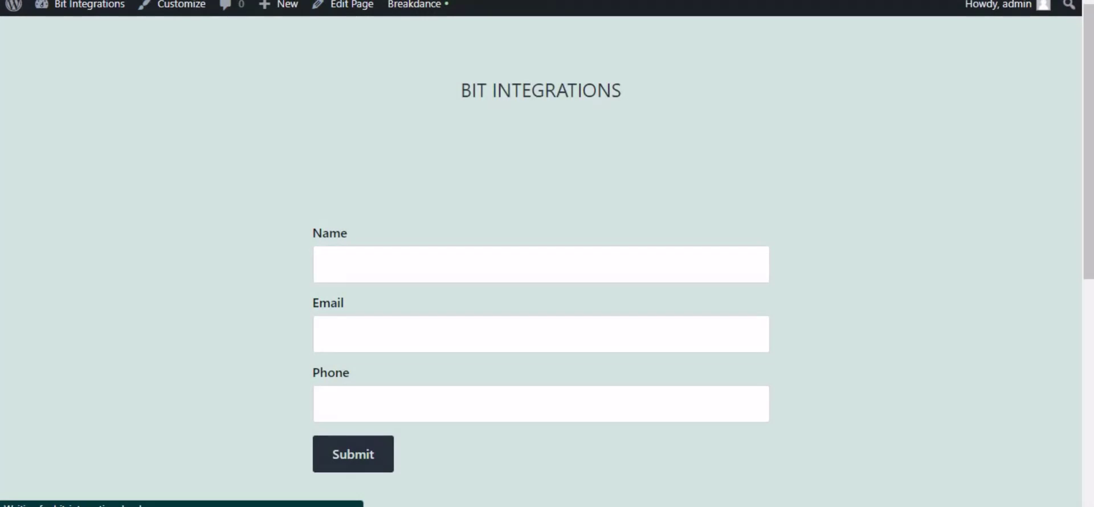
Step: Submit a test form entry with a sample name, an email address and a phone number
left_click(383, 272)
type("Bit I")
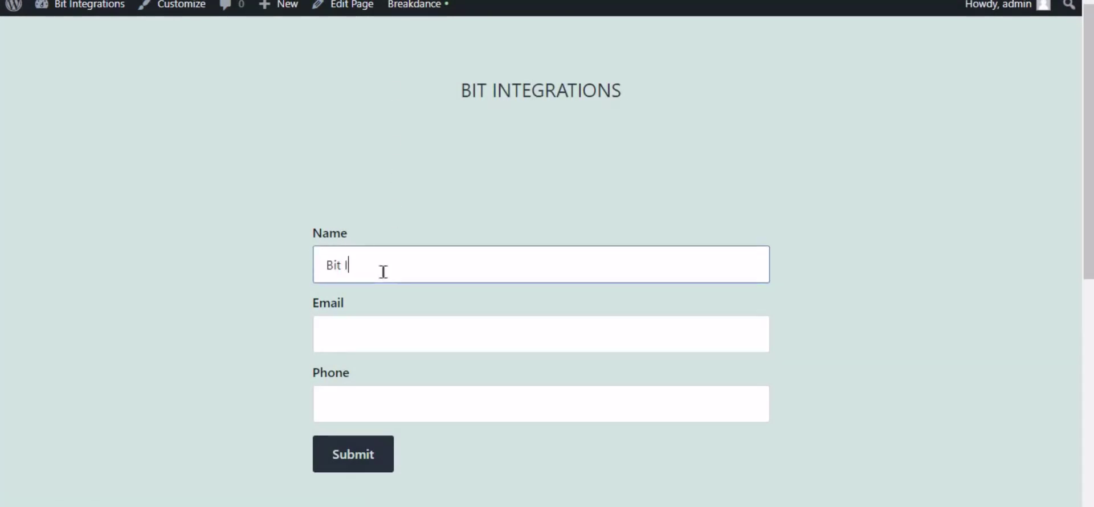
type("ntegrations")
key("Tab")
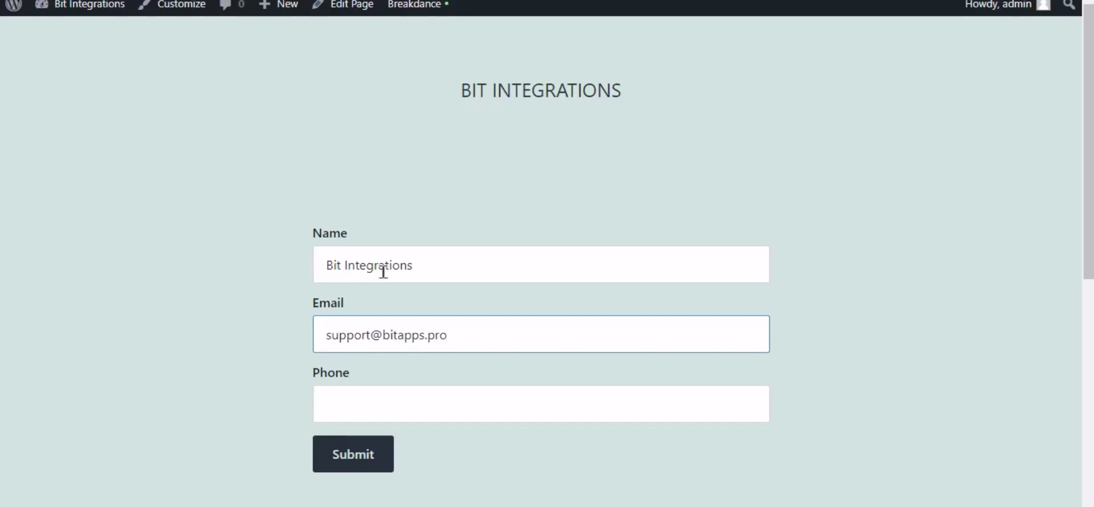
key("Tab")
type("4445556")
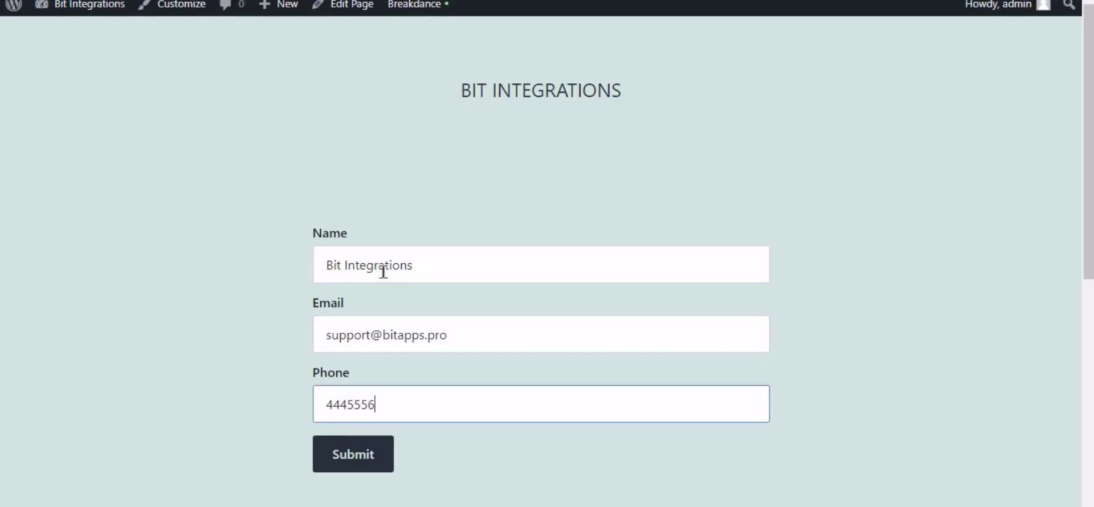
type("66")
left_click(384, 461)
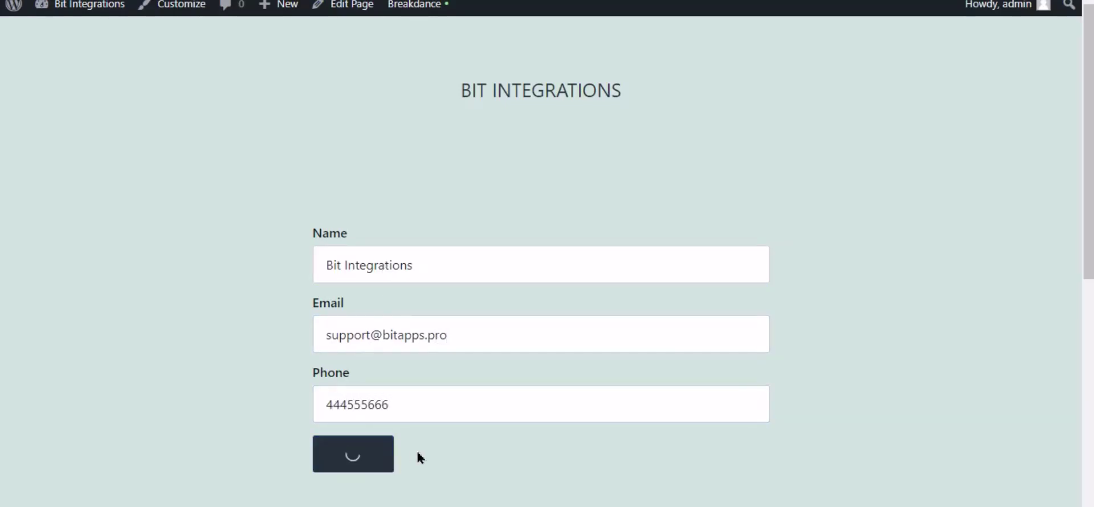
scroll(456, 444, "down", 4)
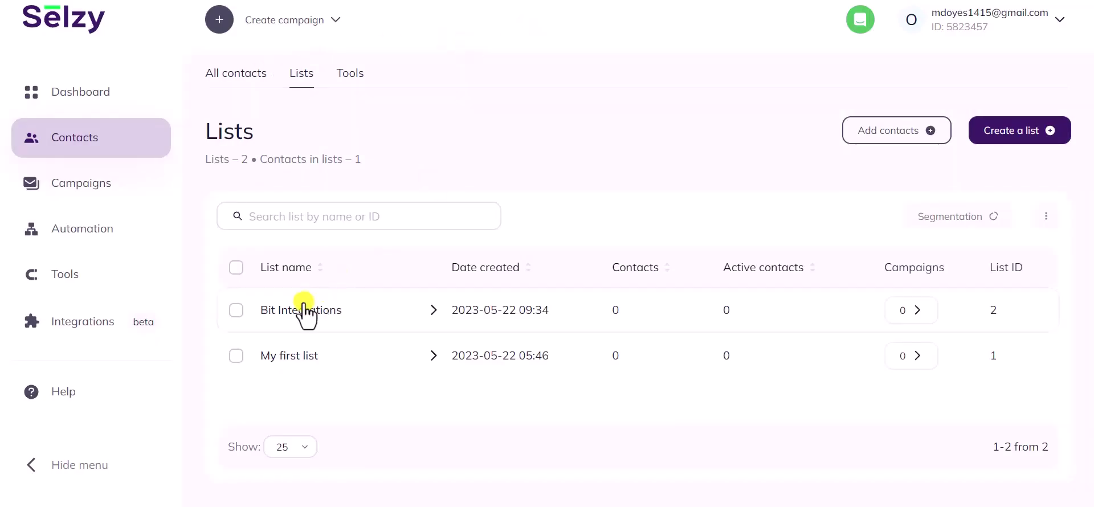
Step: Open the Bit Integrations list and view the test contact's details with submitted email, phone and name
left_click(289, 313)
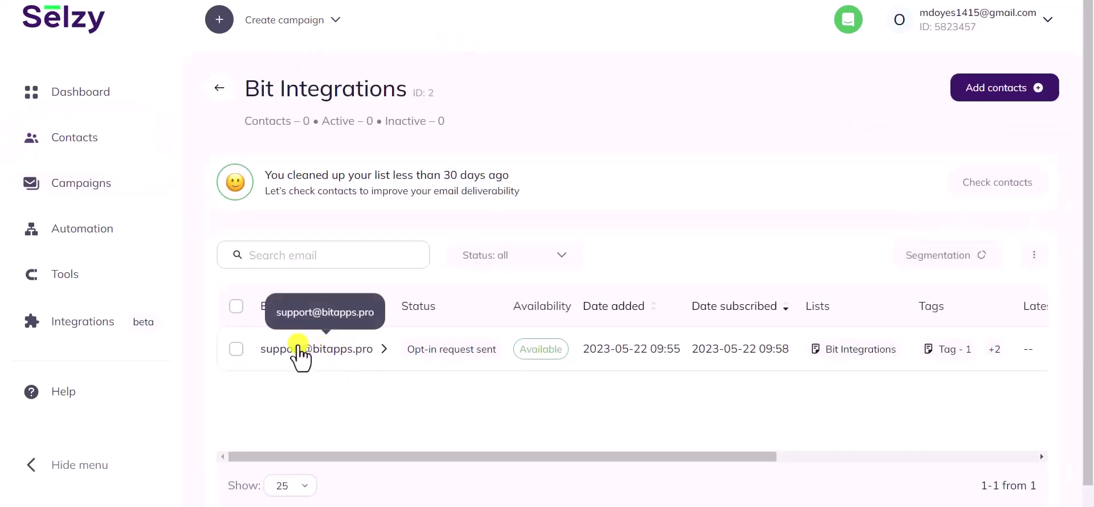
left_click(333, 351)
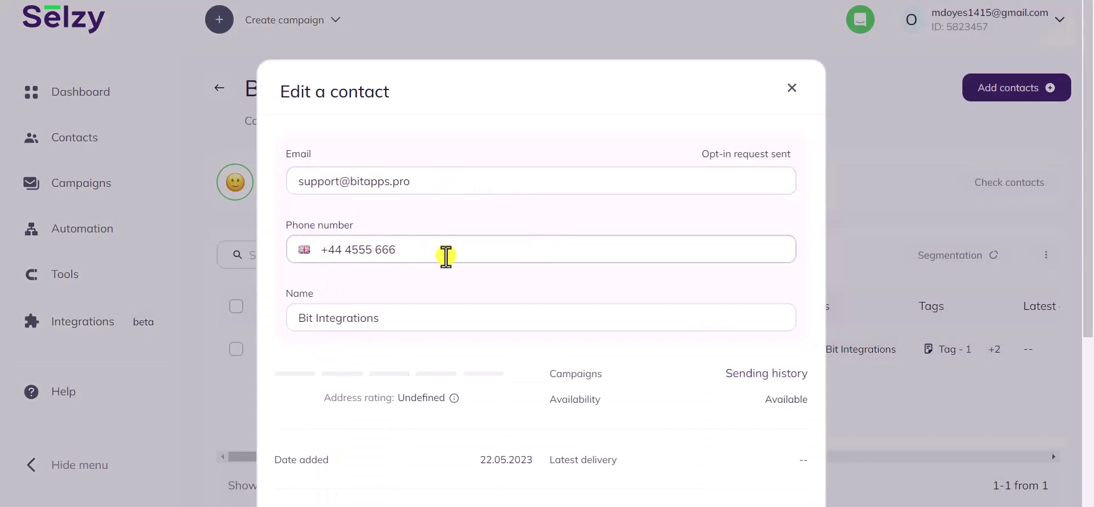
scroll(433, 255, "down", 1)
left_click_drag(392, 248, 285, 251)
left_click(317, 279)
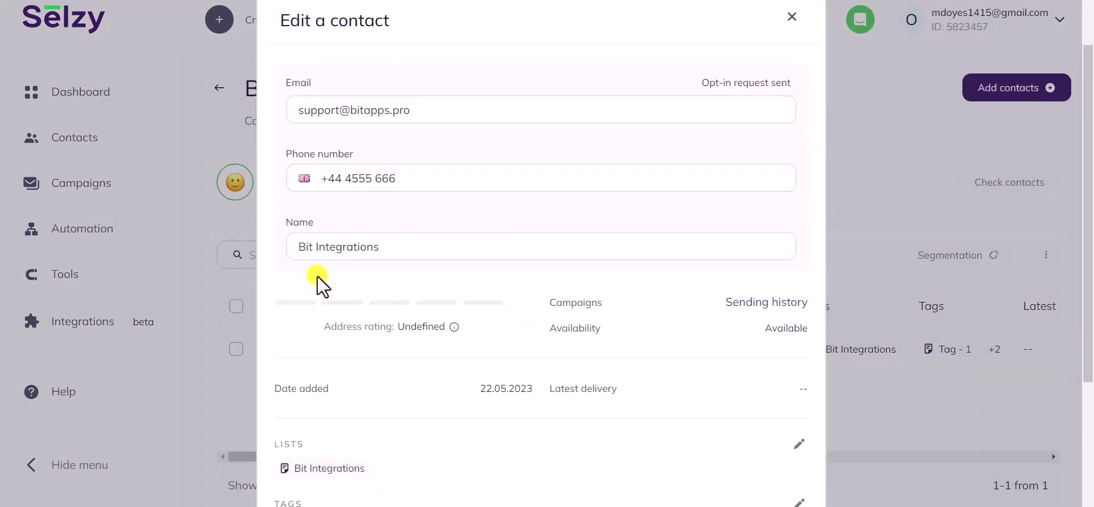
scroll(317, 276, "down", 3)
left_click_drag(373, 271, 307, 263)
double_click(288, 246)
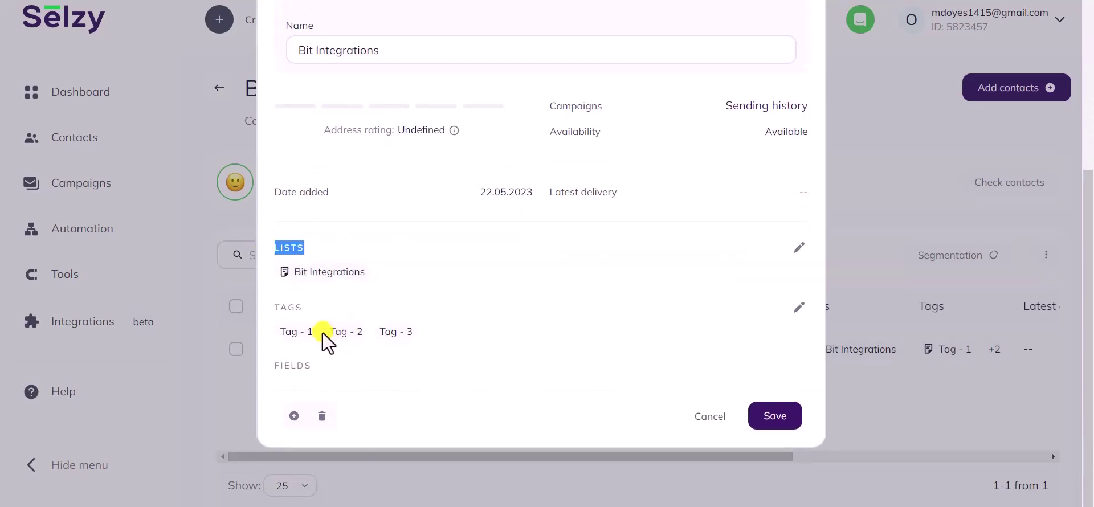
left_click_drag(318, 336, 271, 341)
left_click_drag(363, 333, 326, 342)
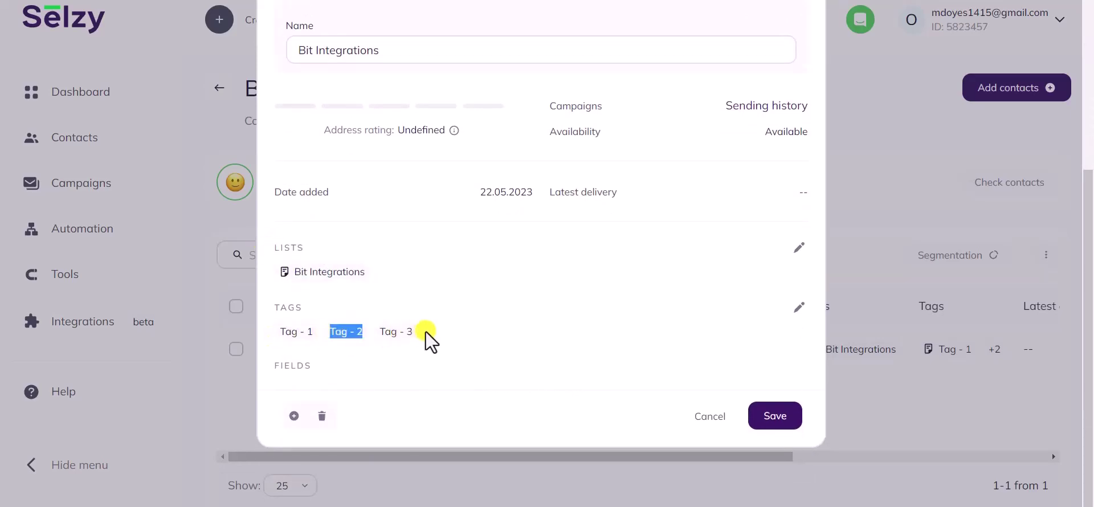
left_click_drag(430, 336, 378, 340)
left_click(481, 340)
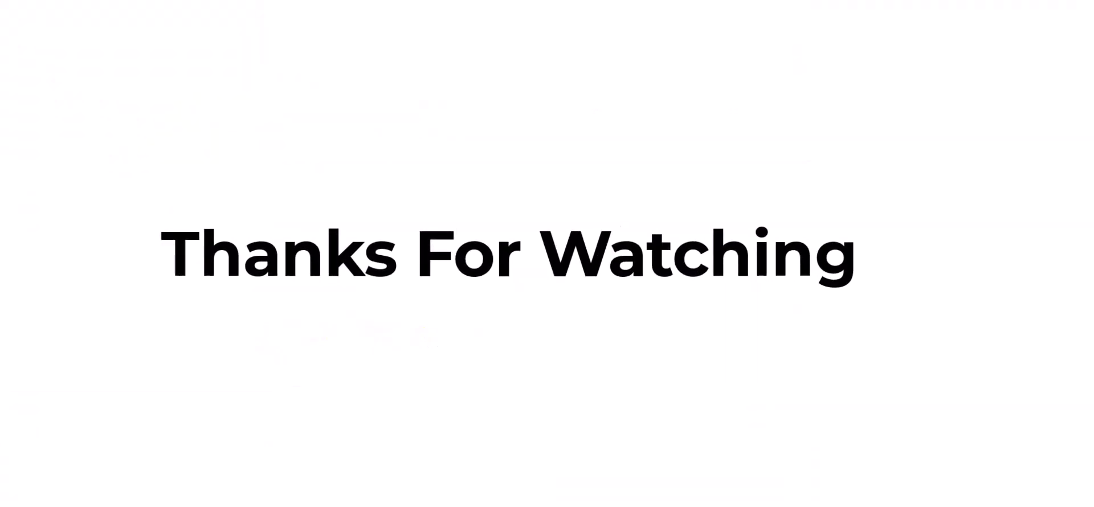